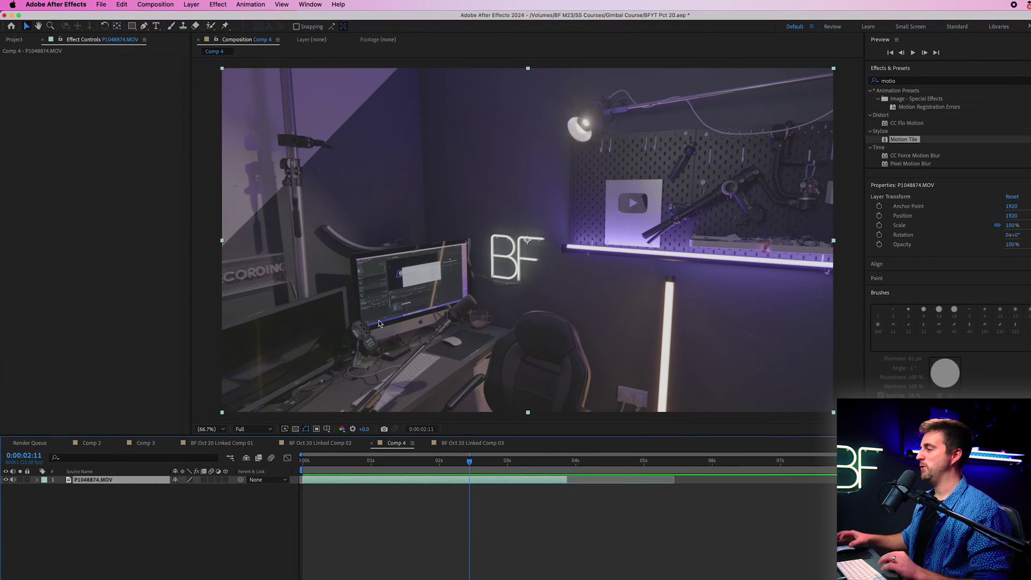
Step: Pan across the pegboard and move the playhead back to the first frame
{"action": "scroll", "coordinate": [692, 153], "scroll_direction": "up", "scroll_amount": 3}
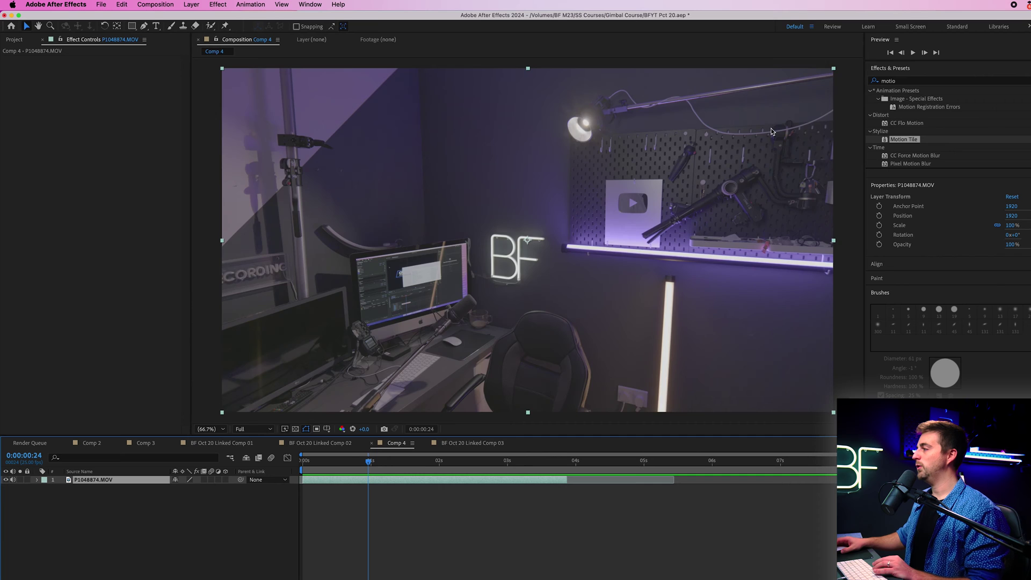
{"action": "scroll", "coordinate": [467, 329], "scroll_direction": "up", "scroll_amount": 4}
{"action": "left_click_drag", "start_coordinate": [468, 329], "coordinate": [452, 329]}
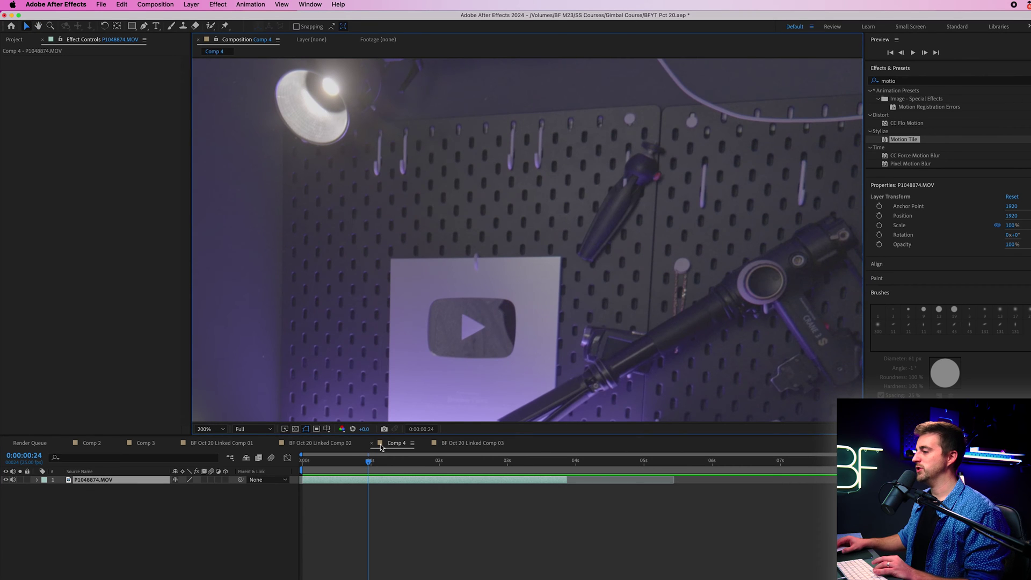
{"action": "left_click_drag", "start_coordinate": [368, 461], "coordinate": [274, 474]}
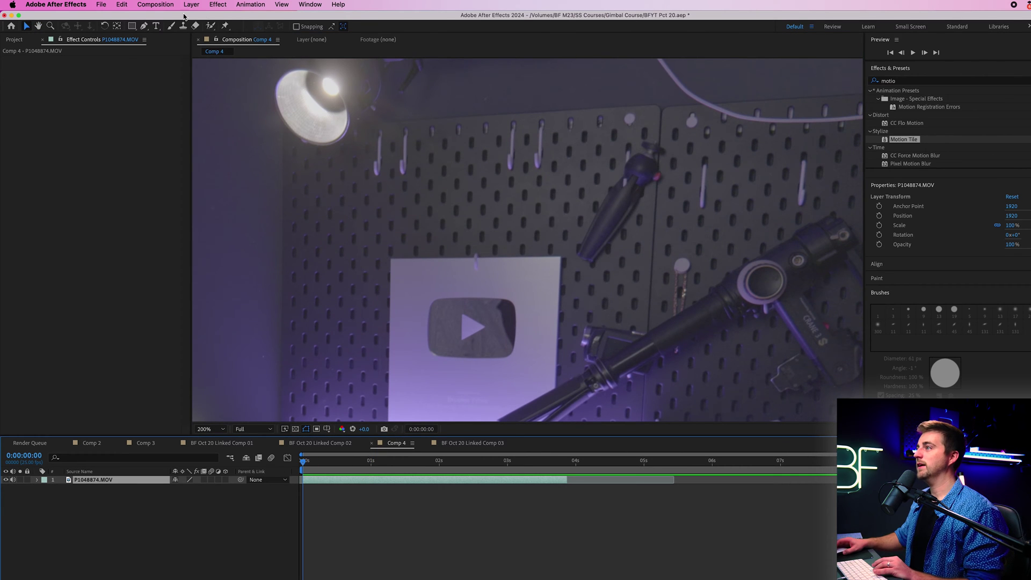
Step: With the Pen tool, place six mask points around the mini tripod's outline
{"action": "left_click", "coordinate": [145, 25]}
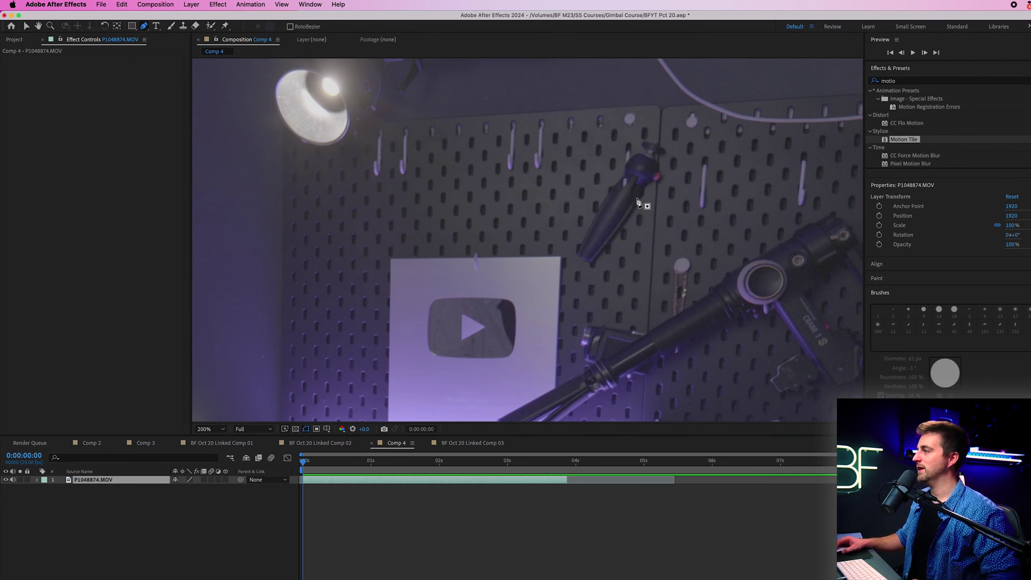
{"action": "left_click", "coordinate": [611, 134]}
{"action": "left_click", "coordinate": [561, 202]}
{"action": "left_click", "coordinate": [572, 267]}
{"action": "left_click", "coordinate": [599, 292]}
{"action": "left_click", "coordinate": [663, 238]}
{"action": "left_click", "coordinate": [687, 176]}
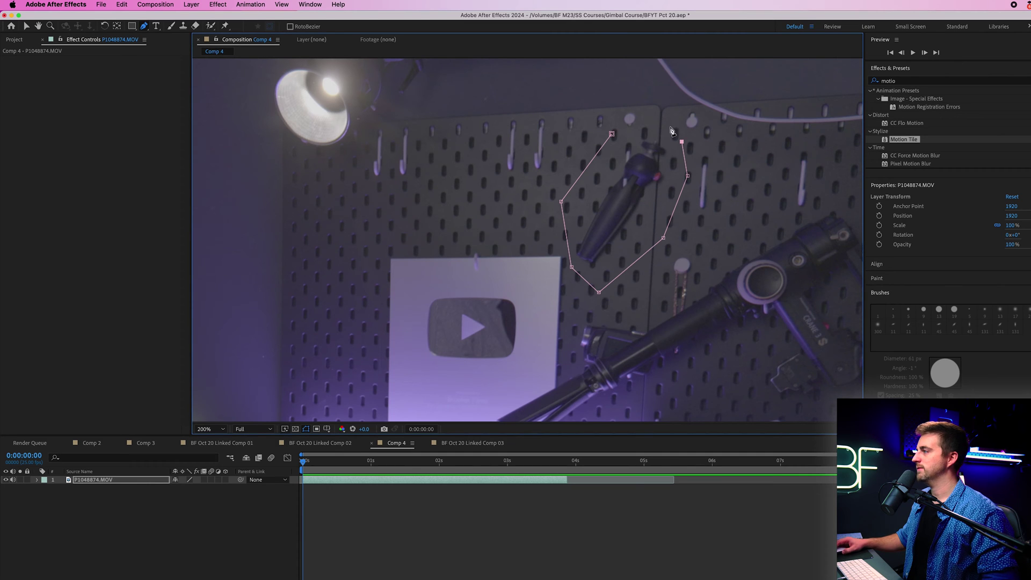
Step: Close the mask path on the first point and set Mask 1's mode to Subtract
{"action": "left_click", "coordinate": [612, 135]}
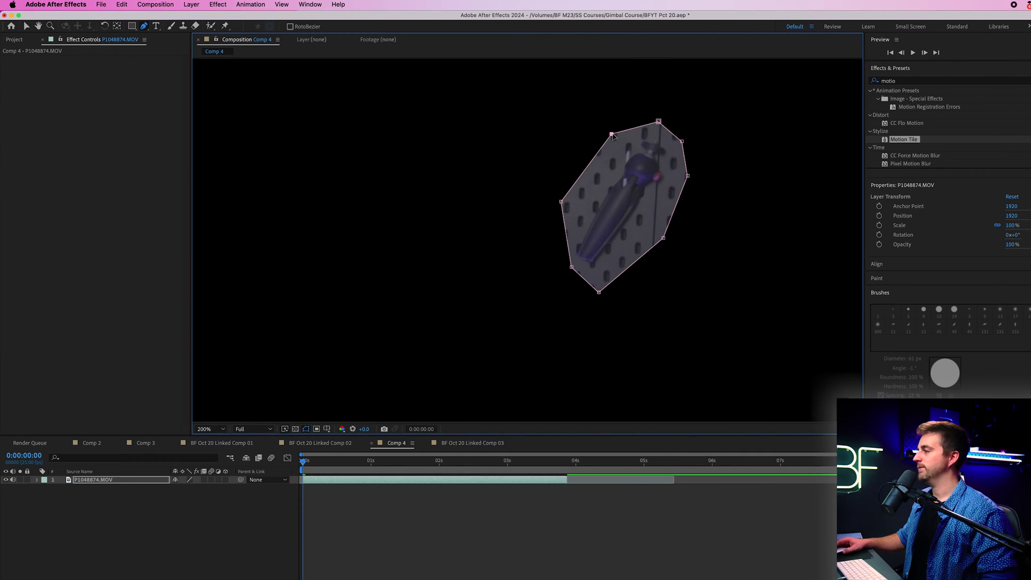
{"action": "left_click", "coordinate": [38, 480]}
{"action": "left_click", "coordinate": [47, 491]}
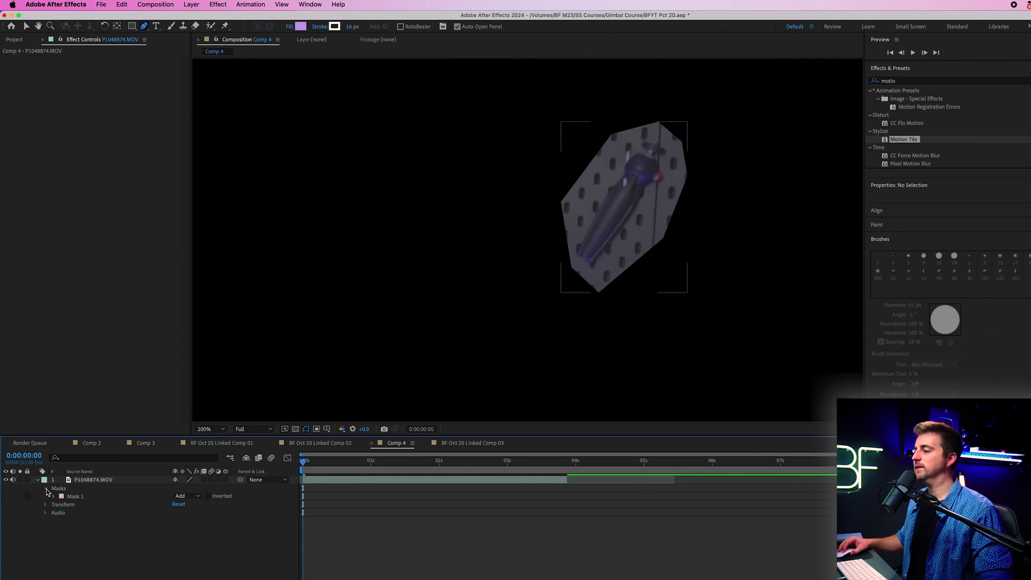
{"action": "left_click", "coordinate": [73, 497]}
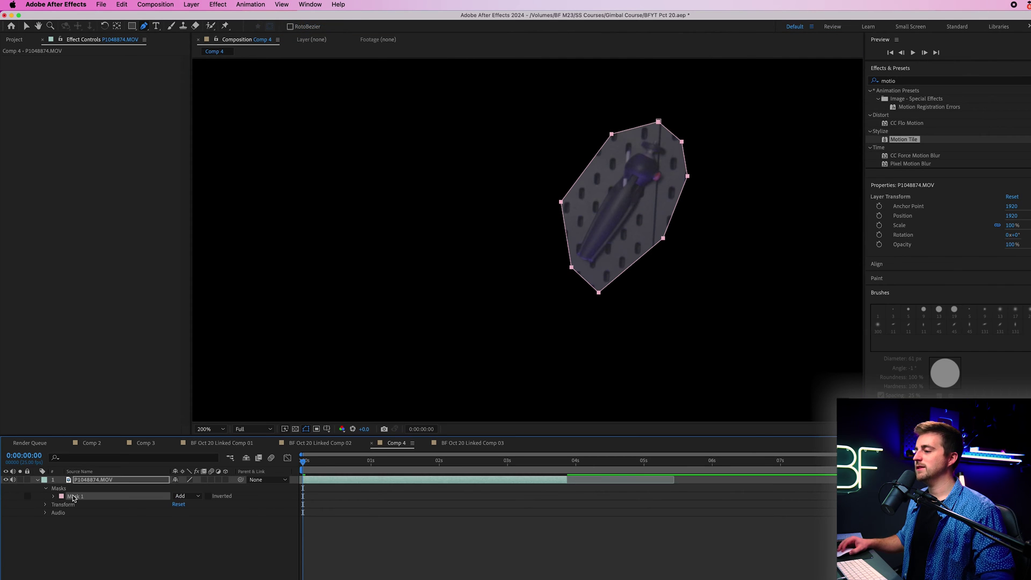
{"action": "left_click", "coordinate": [195, 497]}
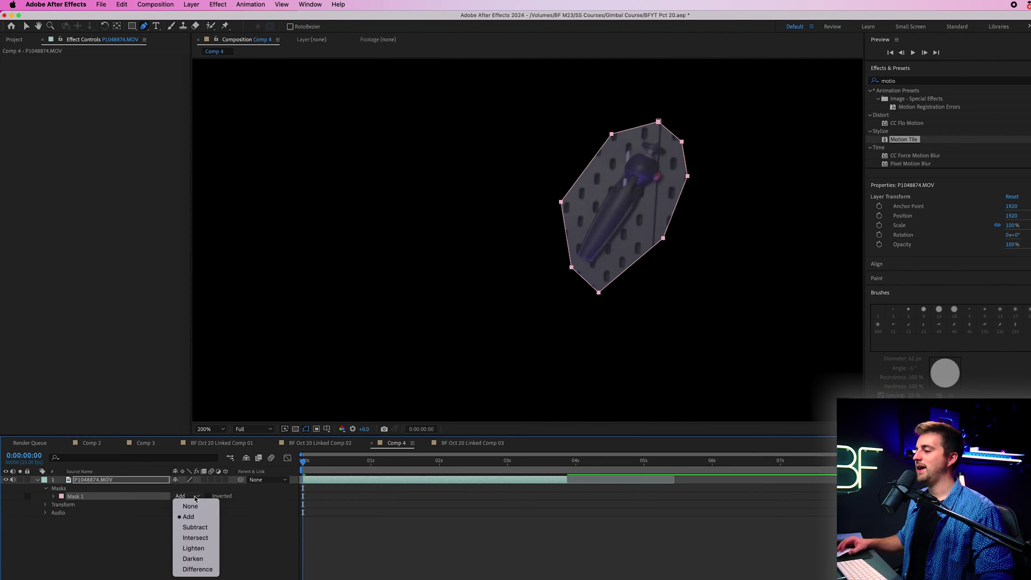
{"action": "left_click", "coordinate": [200, 528]}
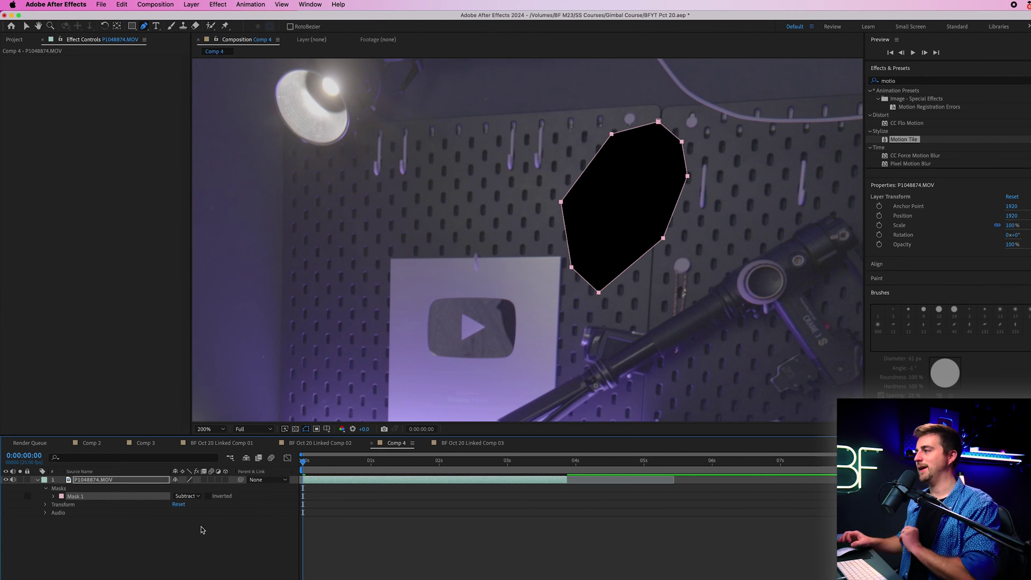
Step: Try a 68 px Mask Feather, then undo it to keep a hard edge
{"action": "left_click", "coordinate": [54, 496]}
{"action": "left_click_drag", "start_coordinate": [187, 513], "coordinate": [222, 518]}
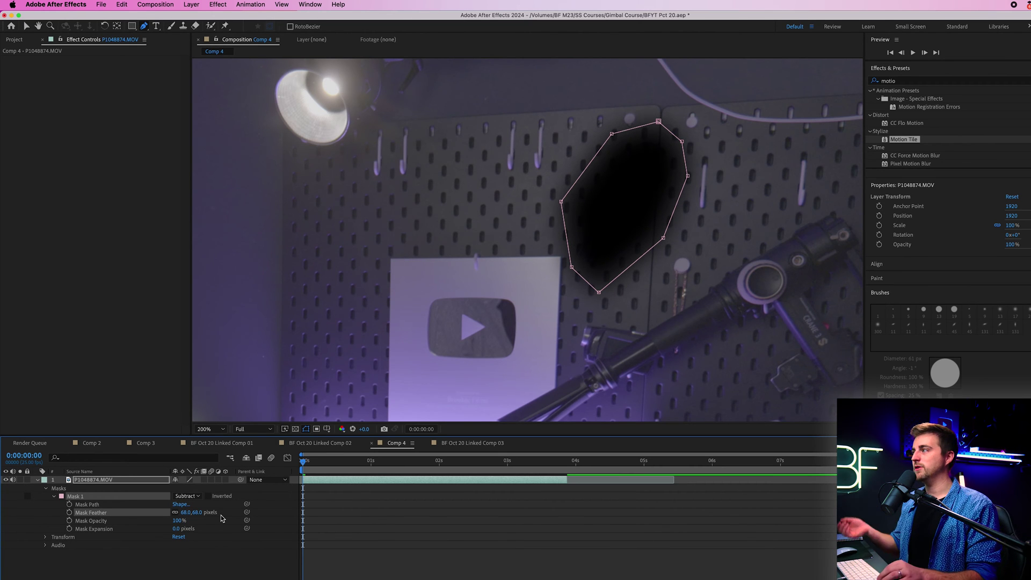
{"action": "key", "text": "super+z"}
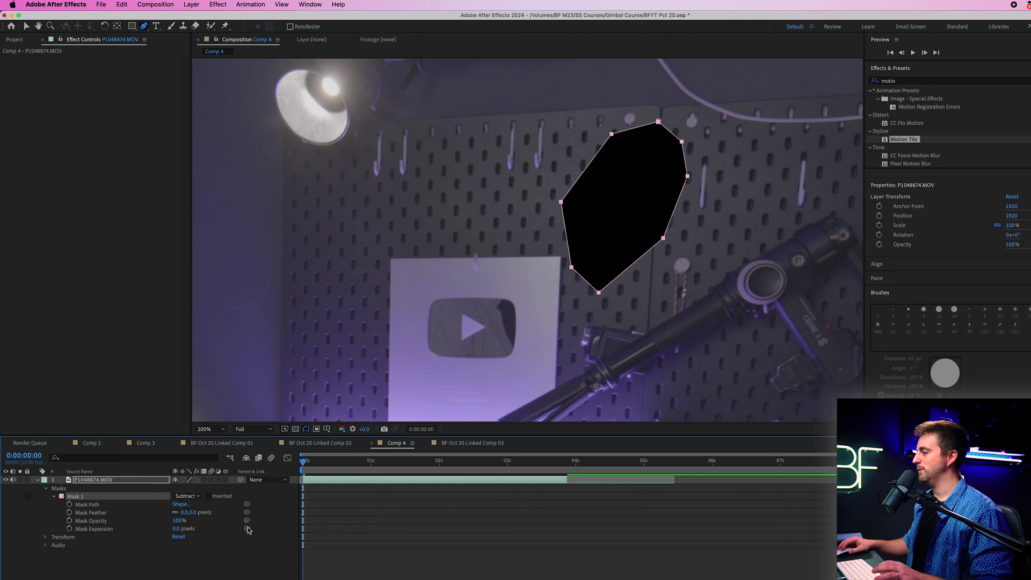
Step: Open the Content-Aware Fill panel with Fill Method Surface and Range Entire Duration
{"action": "left_click", "coordinate": [385, 483]}
{"action": "left_click", "coordinate": [310, 5]}
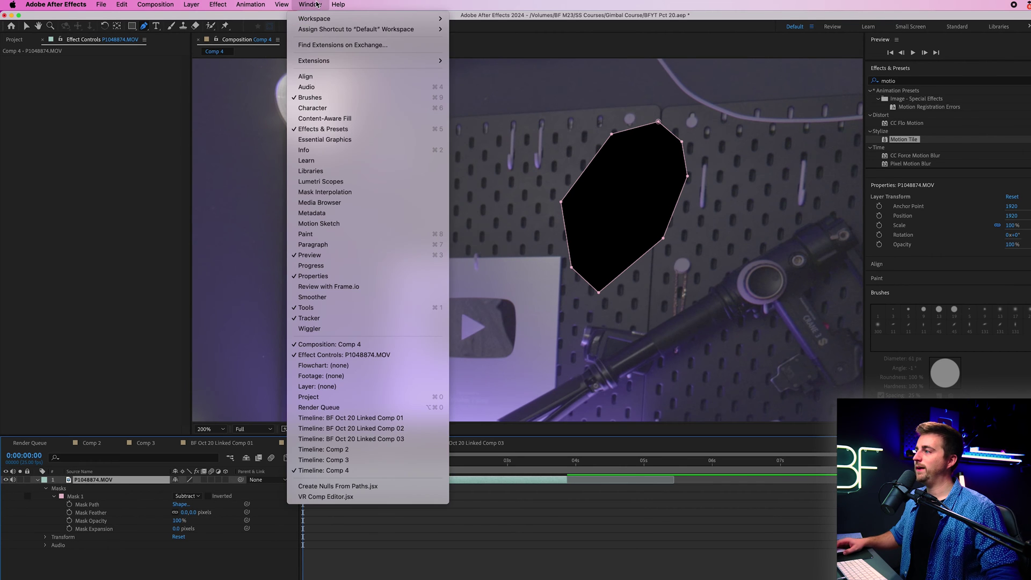
{"action": "left_click", "coordinate": [349, 119]}
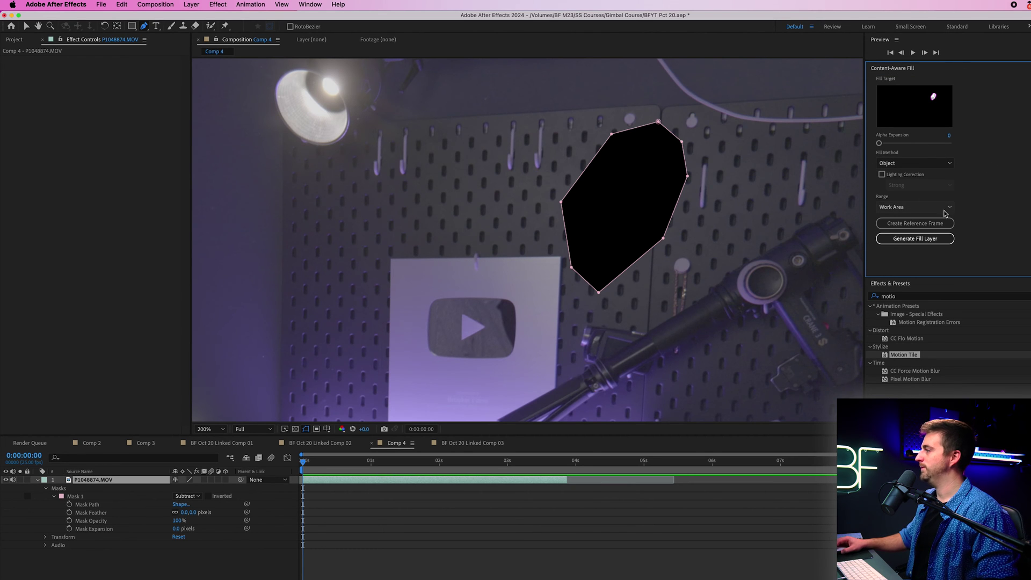
{"action": "left_click", "coordinate": [908, 163]}
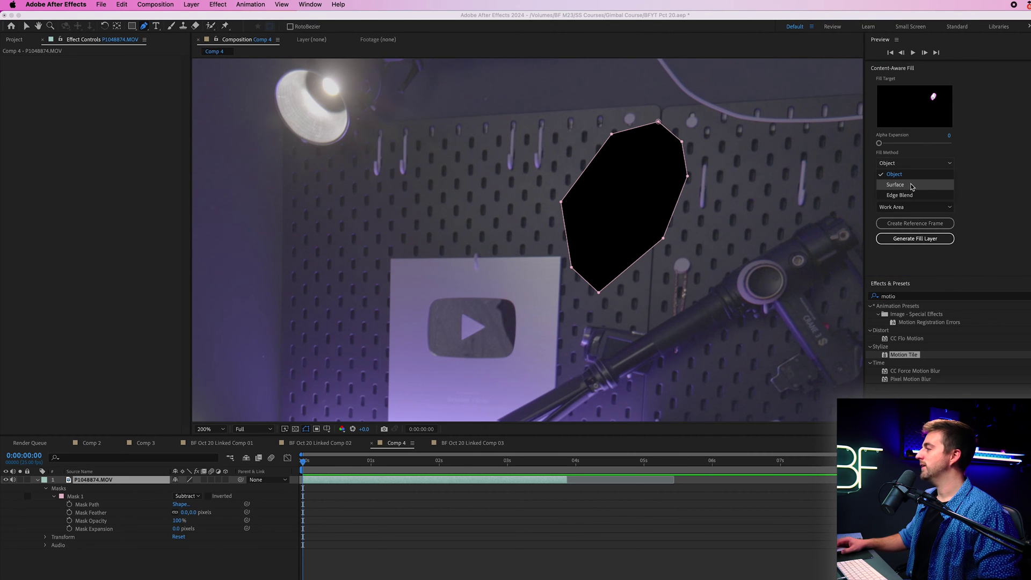
{"action": "left_click", "coordinate": [914, 187]}
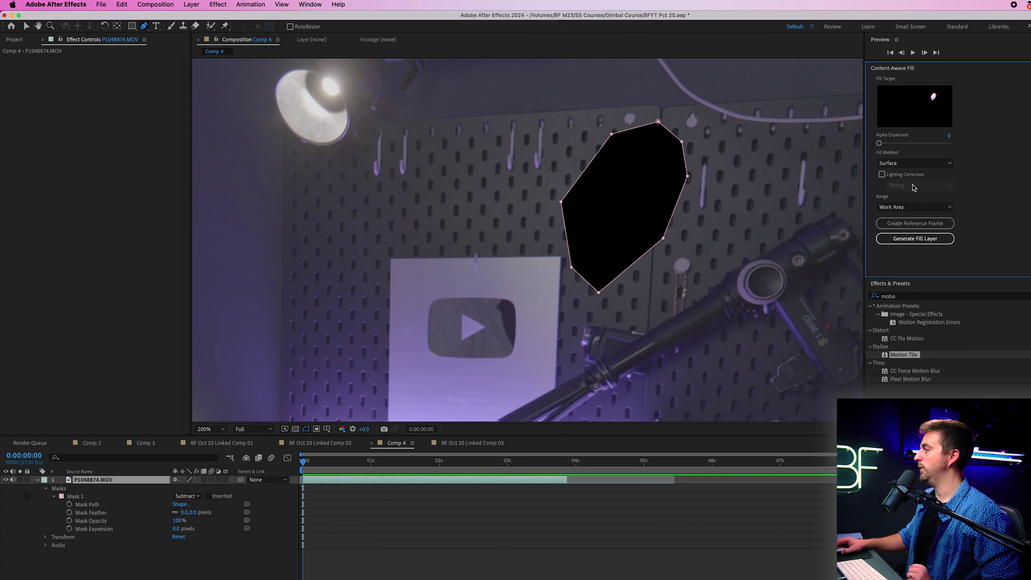
{"action": "left_click", "coordinate": [895, 207]}
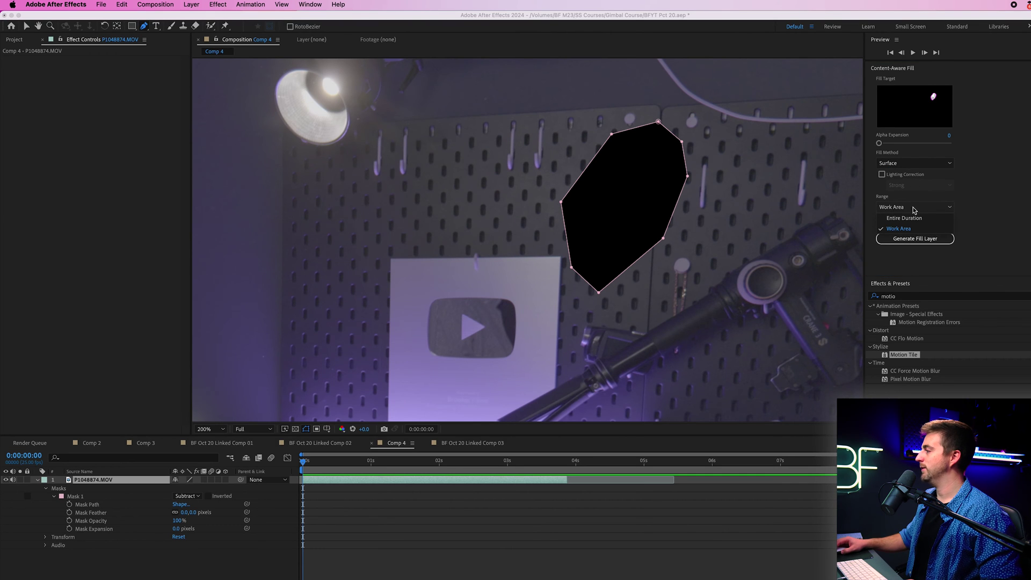
{"action": "left_click", "coordinate": [912, 217]}
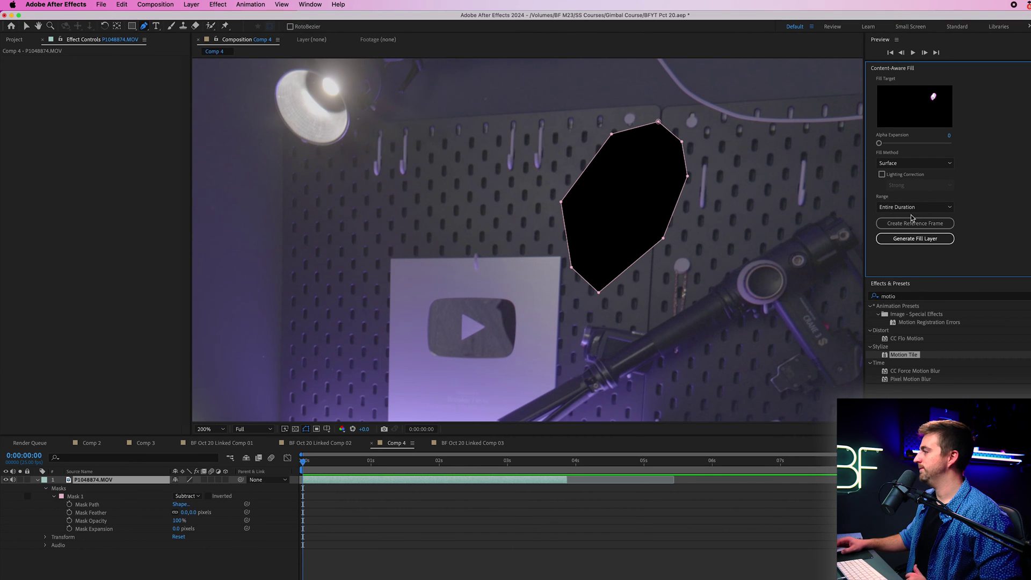
{"action": "left_click", "coordinate": [908, 208]}
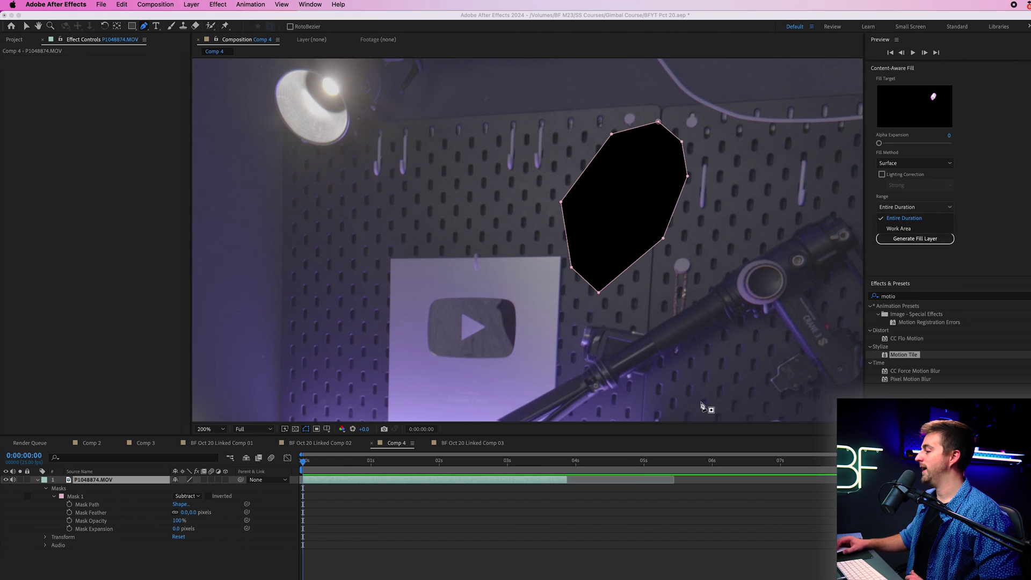
Step: End the work area at about 5.7 seconds and return to the comp's first frame
{"action": "key", "text": "End"}
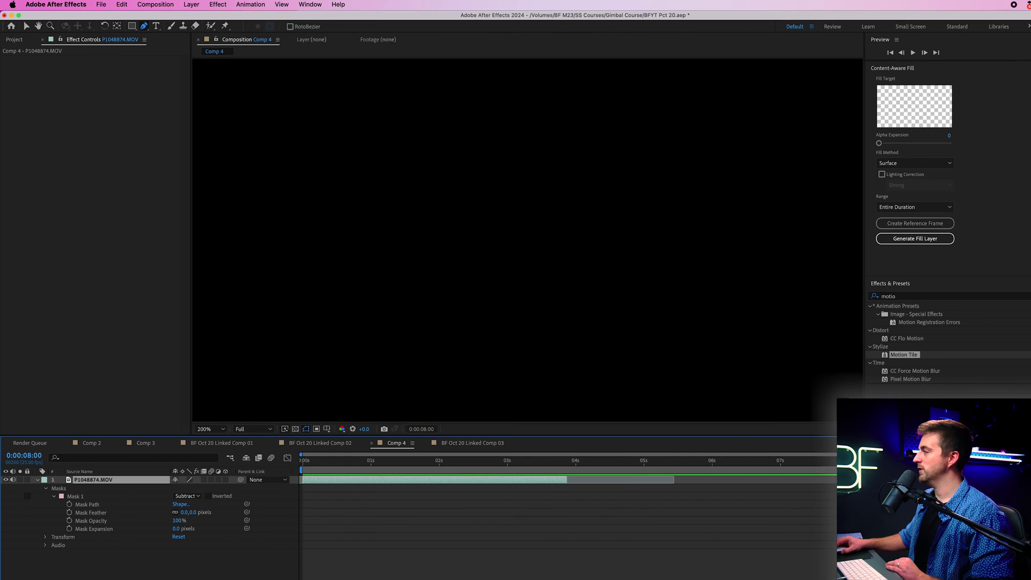
{"action": "left_click_drag", "start_coordinate": [836, 469], "coordinate": [689, 470]}
{"action": "key", "text": "space"}
{"action": "left_click", "coordinate": [330, 472]}
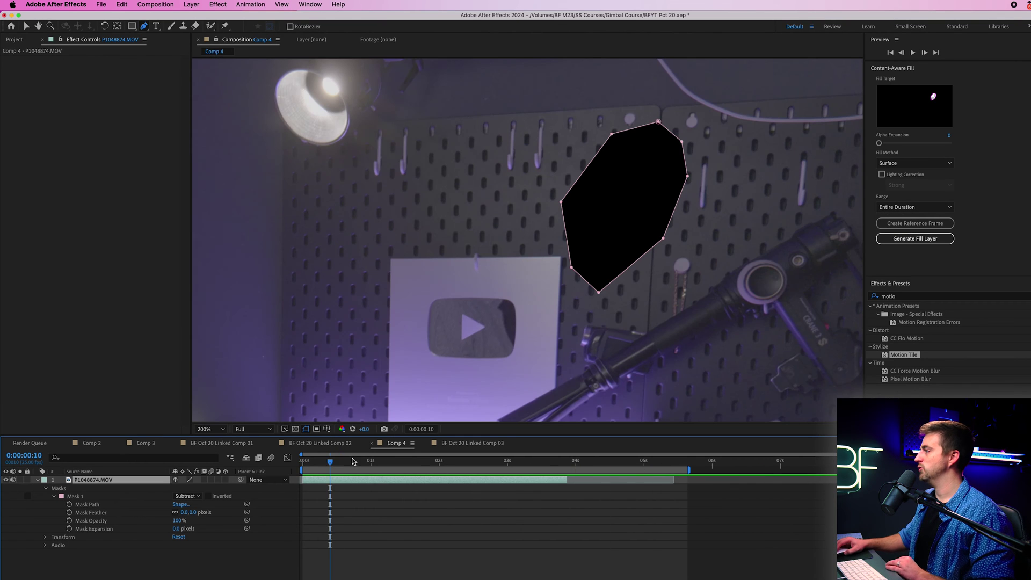
{"action": "key", "text": "Home"}
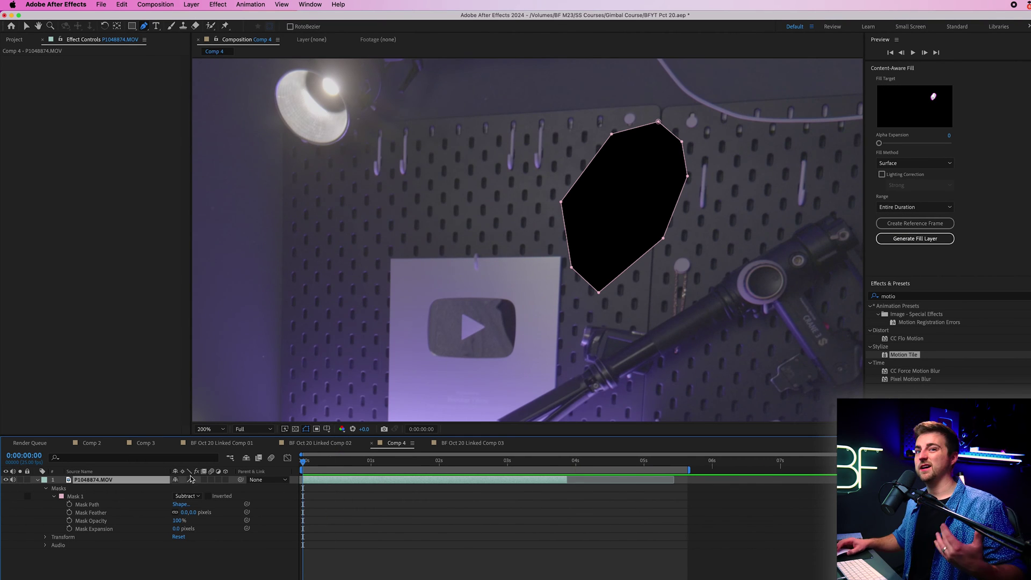
Step: Create a reference frame and set Photoshop's Clone Stamp brush to 100% hardness
{"action": "left_click", "coordinate": [912, 223]}
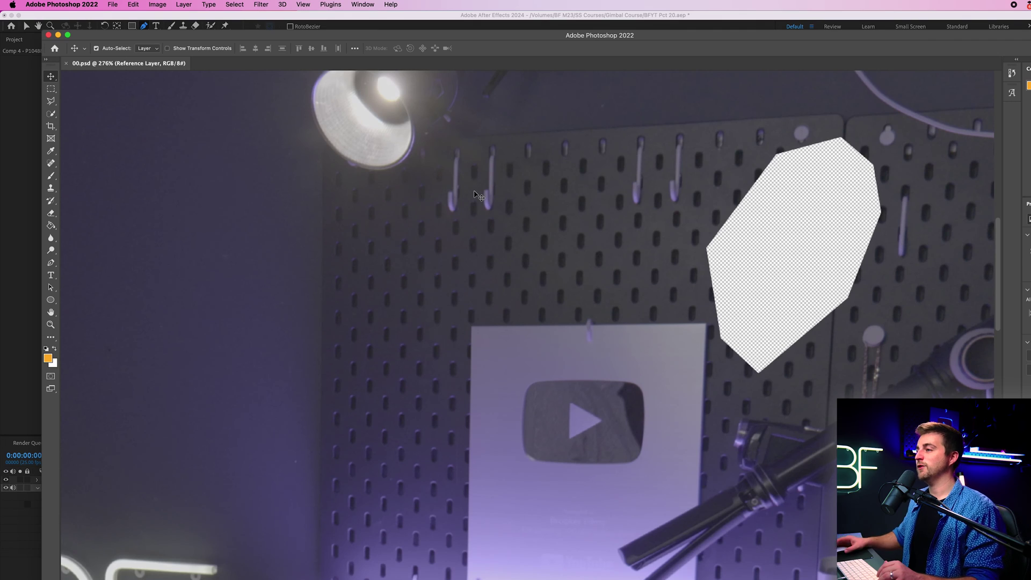
{"action": "left_click", "coordinate": [53, 189]}
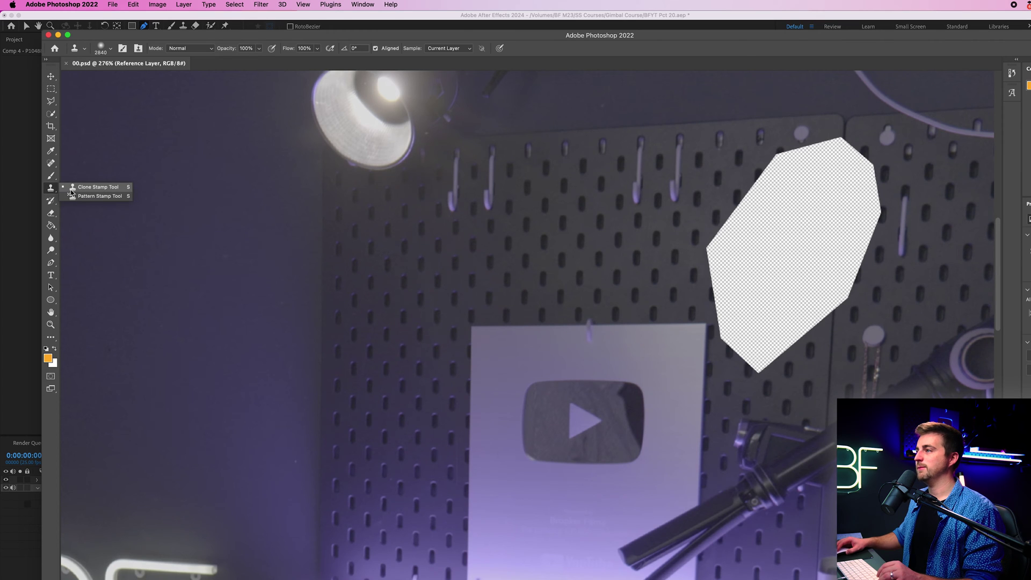
{"action": "left_click", "coordinate": [70, 189]}
{"action": "left_click", "coordinate": [111, 49]}
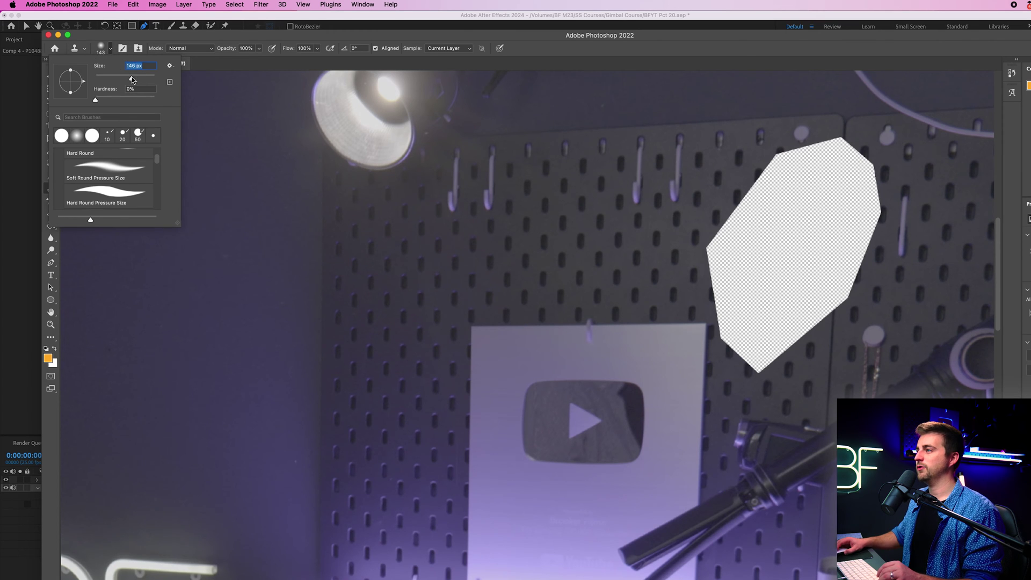
{"action": "left_click_drag", "start_coordinate": [120, 100], "coordinate": [156, 100]}
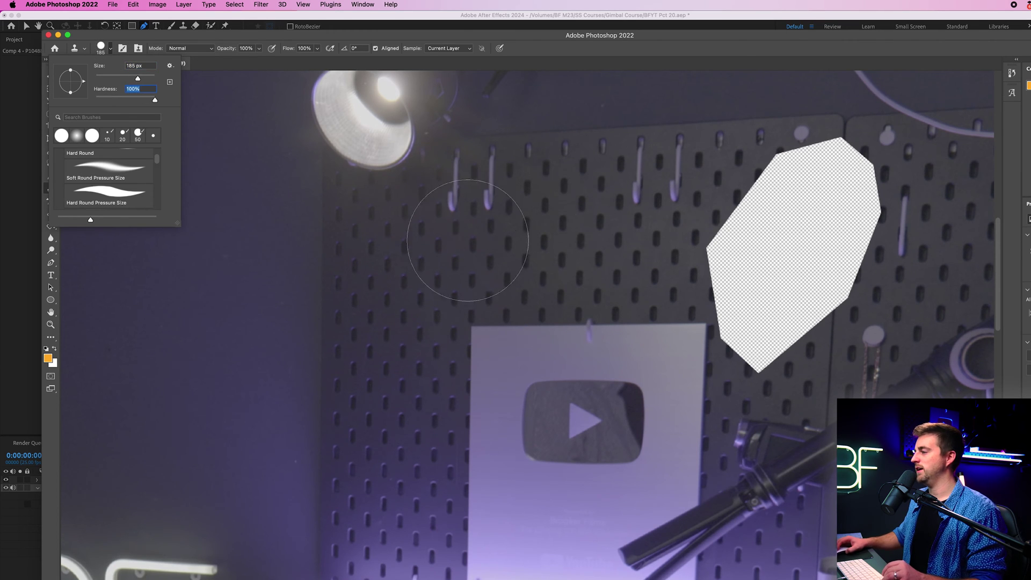
Step: Sample the pegboard and clone its texture over the transparent tripod hole
{"action": "left_click", "coordinate": [410, 278], "text": "alt"}
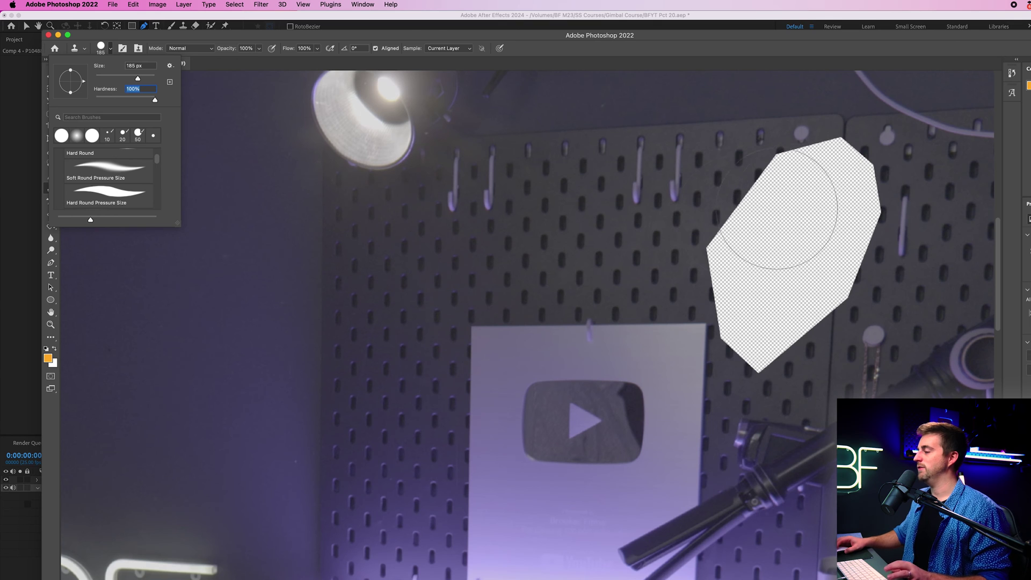
{"action": "left_click", "coordinate": [423, 267], "text": "alt"}
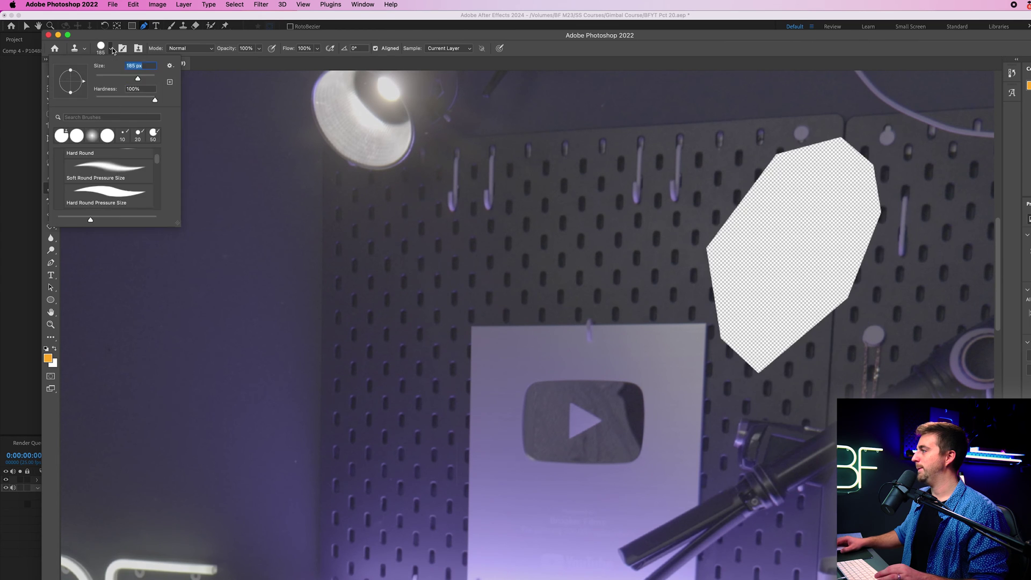
{"action": "left_click_drag", "start_coordinate": [798, 210], "coordinate": [779, 280]}
{"action": "left_click_drag", "start_coordinate": [717, 233], "coordinate": [602, 325]}
{"action": "scroll", "coordinate": [602, 325], "scroll_direction": "down", "scroll_amount": 3}
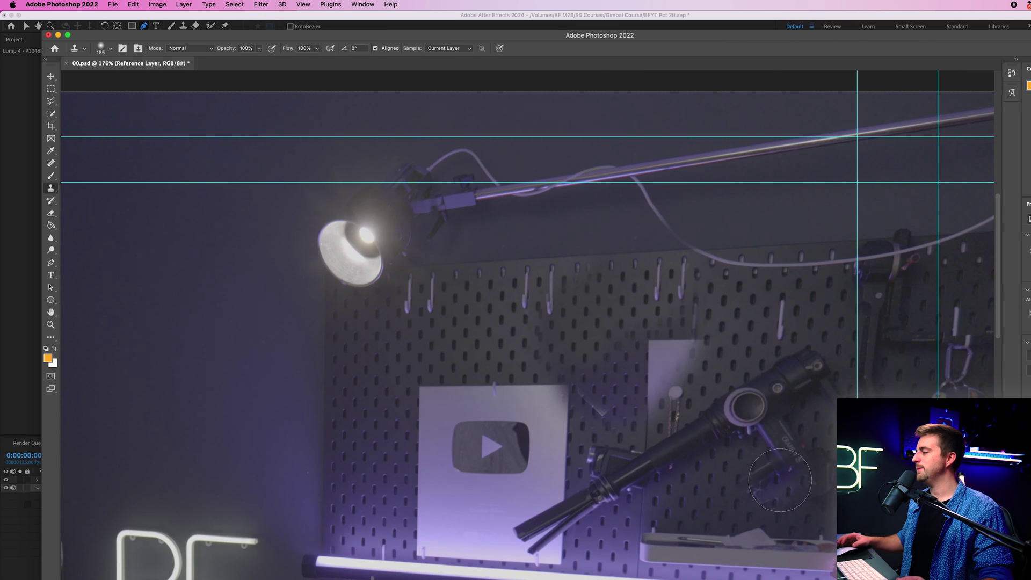
{"action": "scroll", "coordinate": [651, 394], "scroll_direction": "up", "scroll_amount": 1}
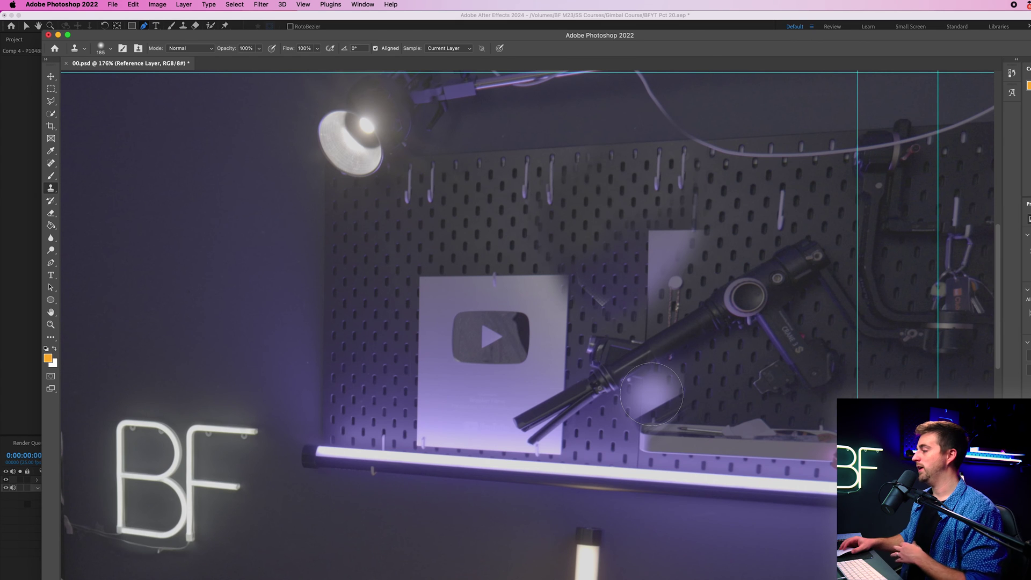
Step: Save the patched reference frame, generate the fill layer, and scrub early frames to check it
{"action": "key", "text": "super+Tab"}
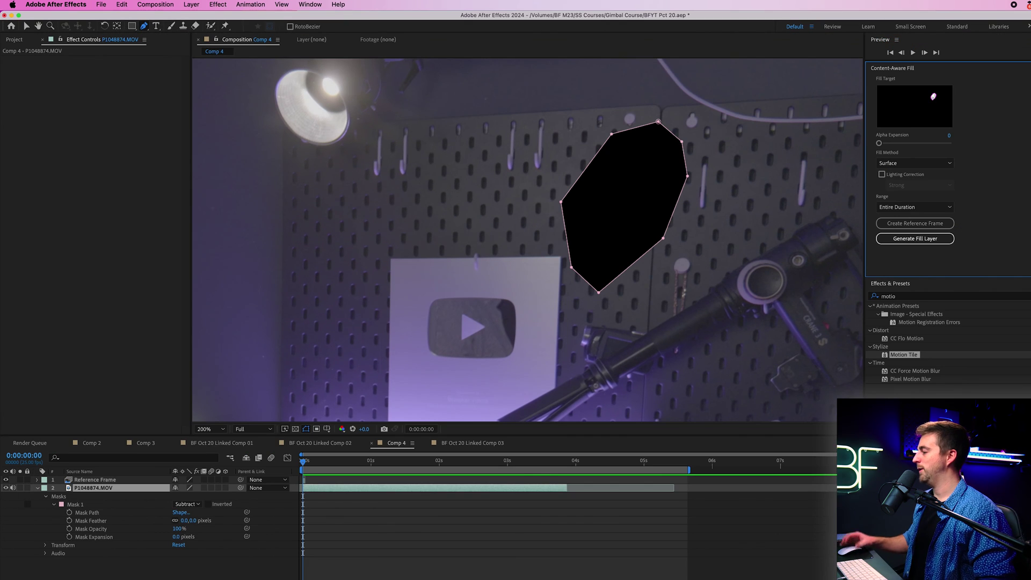
{"action": "left_click", "coordinate": [932, 242]}
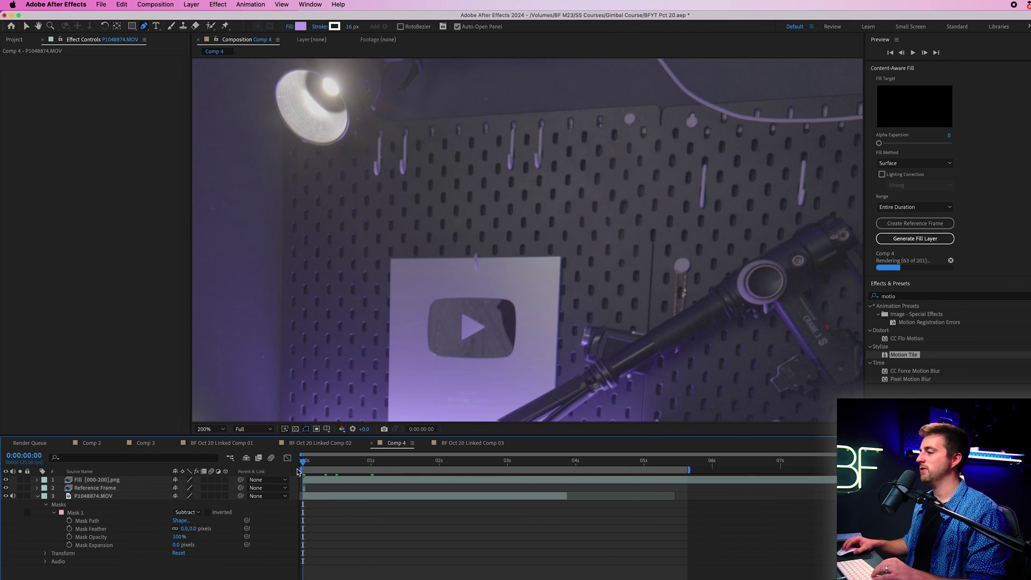
{"action": "left_click_drag", "start_coordinate": [304, 463], "coordinate": [551, 466]}
{"action": "key", "text": "Home"}
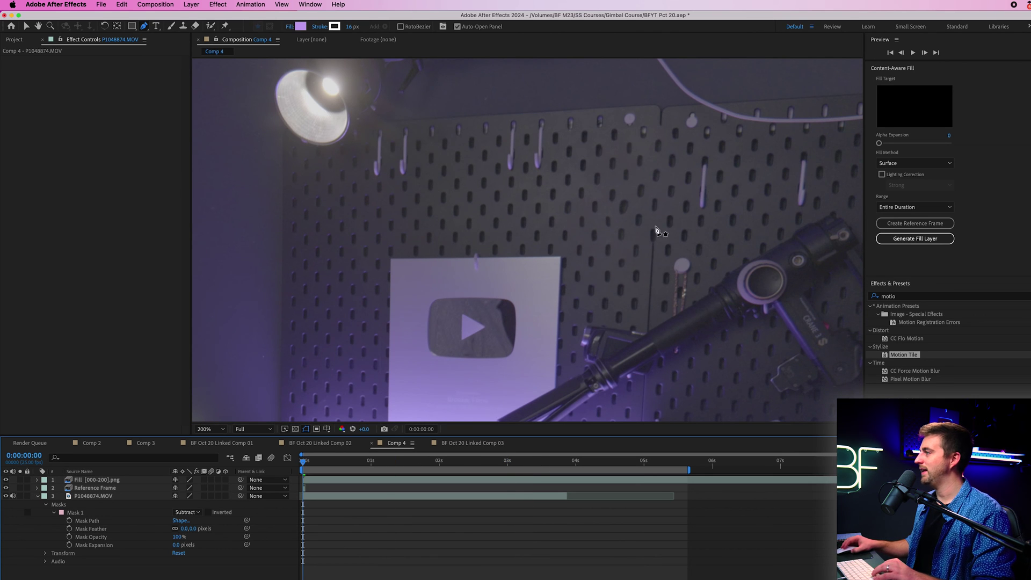
{"action": "left_click", "coordinate": [211, 429]}
Step: Fit the viewer, stop the mask cutting a hole, compare with the fill toggled, and preview
{"action": "left_click", "coordinate": [215, 448]}
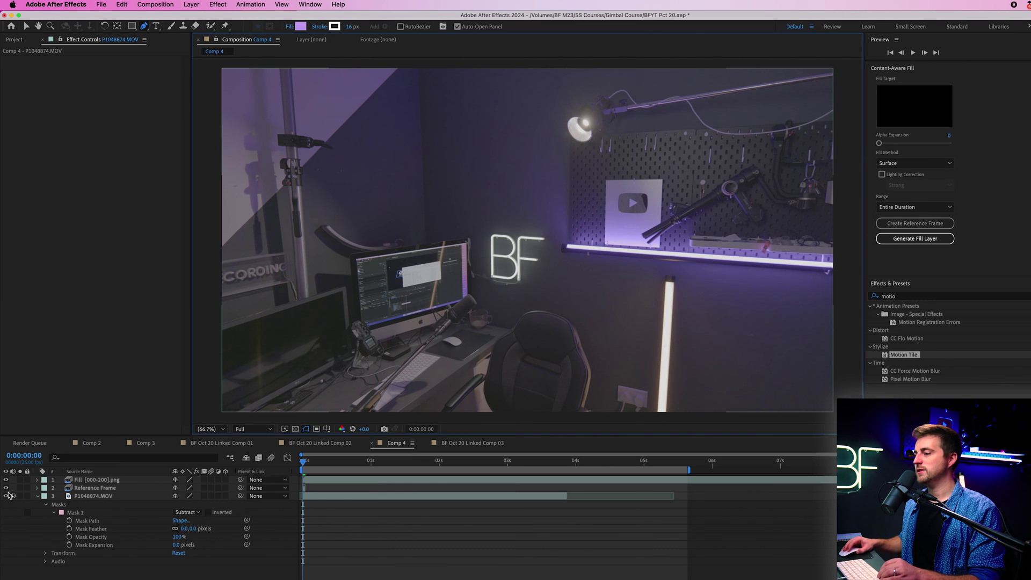
{"action": "left_click_drag", "start_coordinate": [6, 487], "coordinate": [6, 480]}
{"action": "key", "text": "super+z"}
{"action": "key", "text": "super+z"}
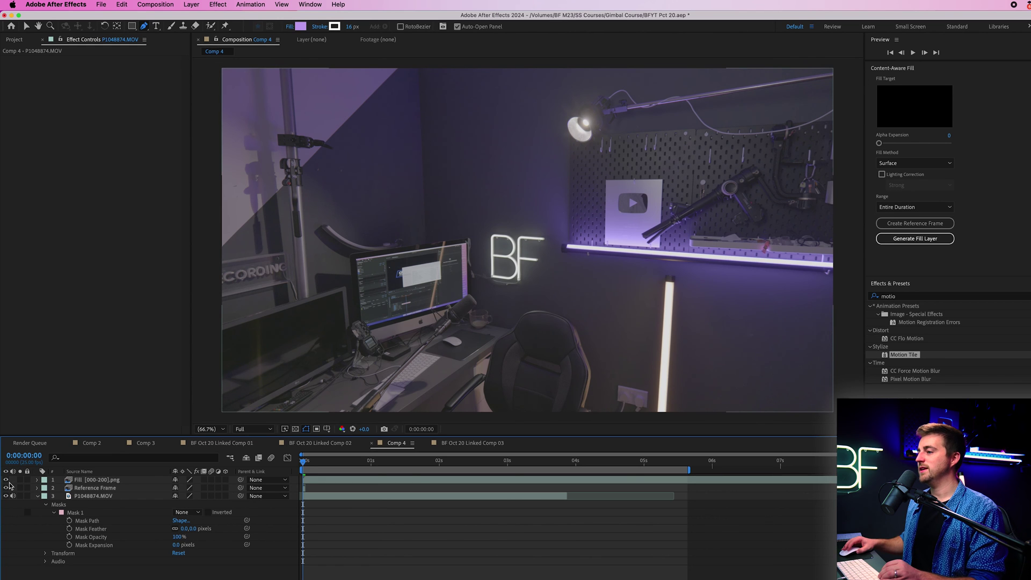
{"action": "left_click_drag", "start_coordinate": [7, 487], "coordinate": [6, 479]}
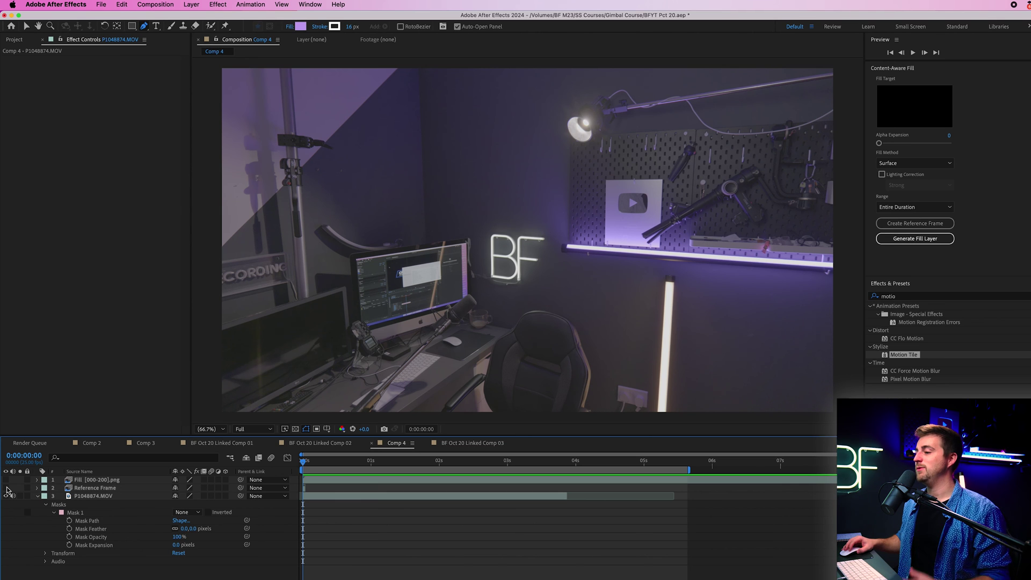
{"action": "left_click", "coordinate": [5, 480]}
{"action": "key", "text": "space"}
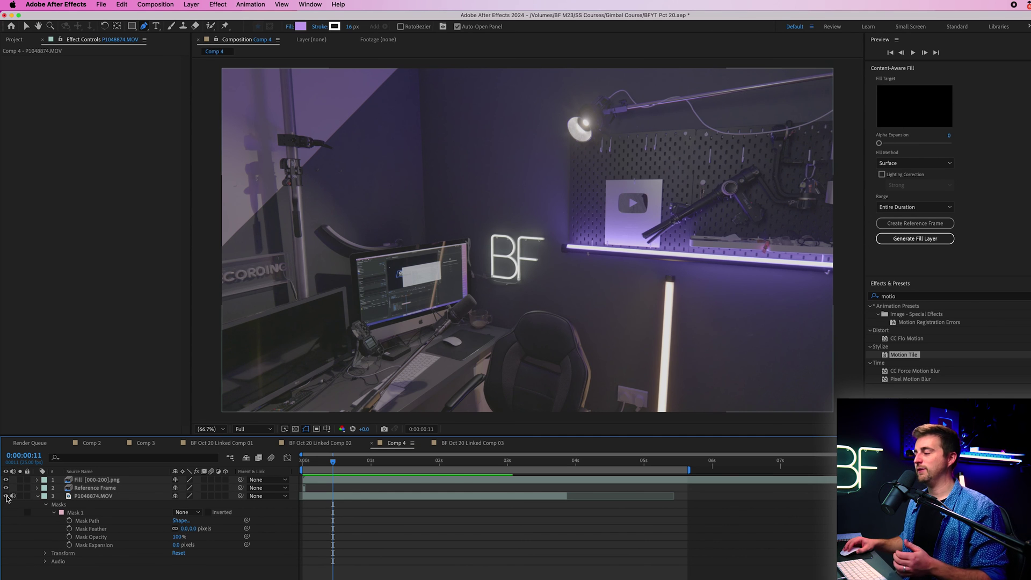
{"action": "left_click", "coordinate": [7, 497]}
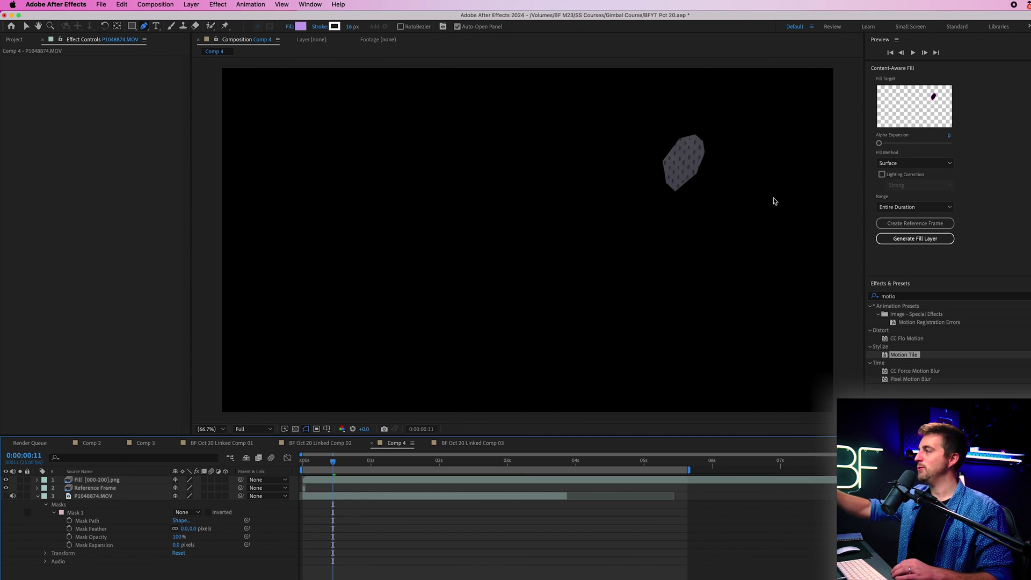
{"action": "left_click", "coordinate": [6, 496]}
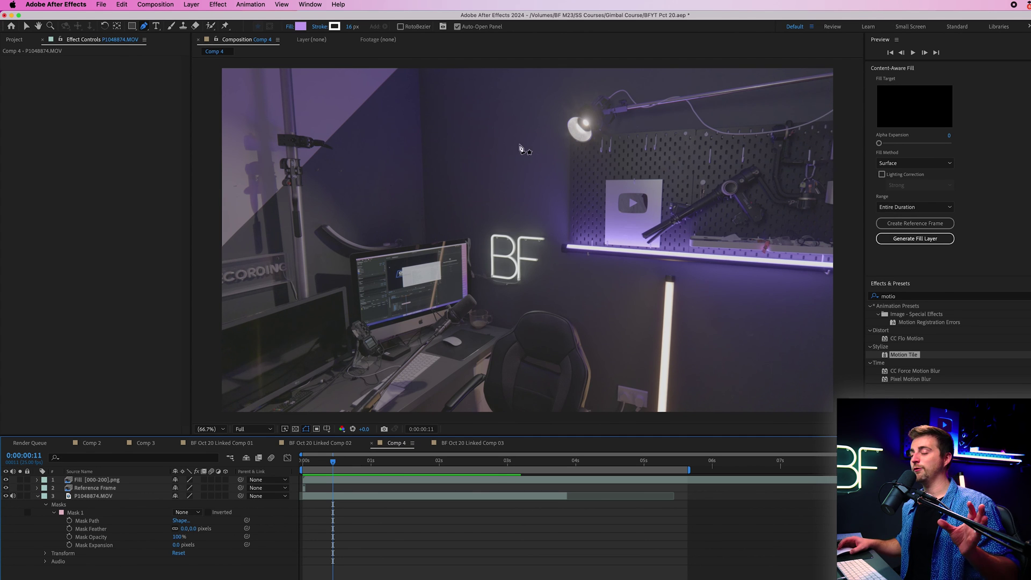